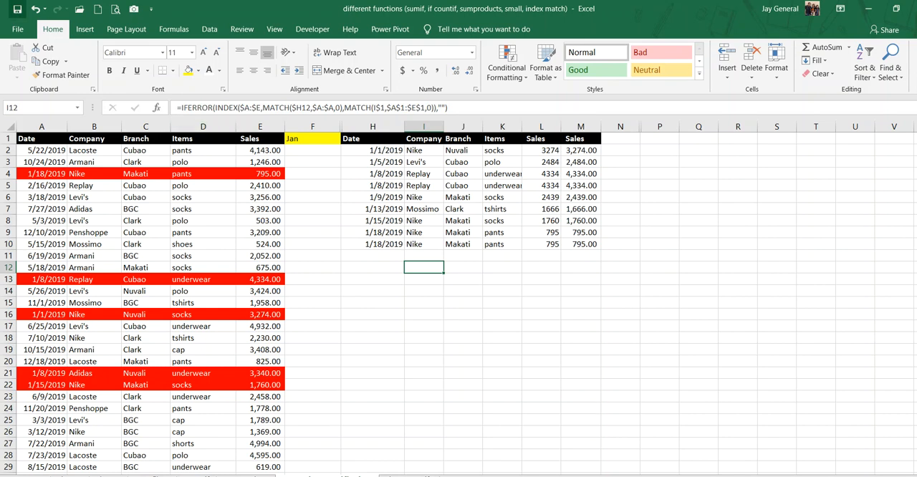
Examine the source table's Date, Company, Branch, Items and Sales columns one by one.
{"action": "left_click_drag", "start_coordinate": [41, 142], "coordinate": [243, 143]}
{"action": "left_click", "coordinate": [61, 150]}
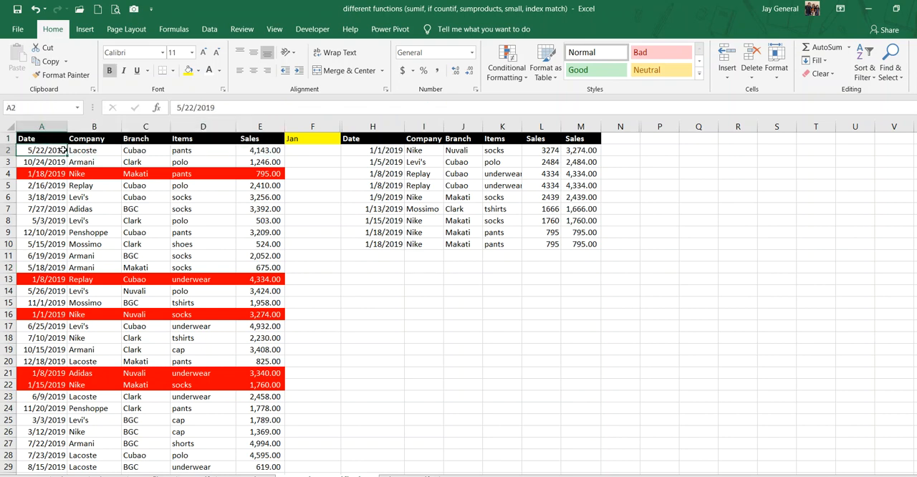
{"action": "left_click", "coordinate": [33, 137]}
{"action": "left_click", "coordinate": [35, 129]}
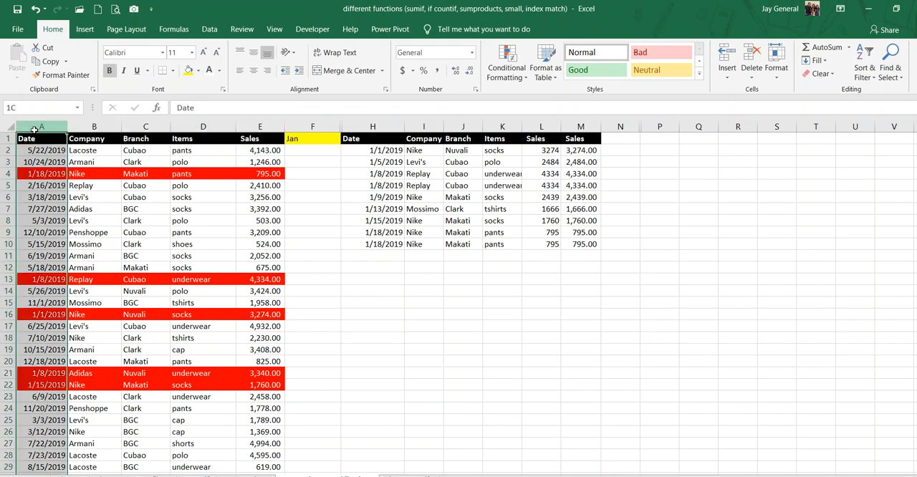
{"action": "left_click", "coordinate": [33, 138]}
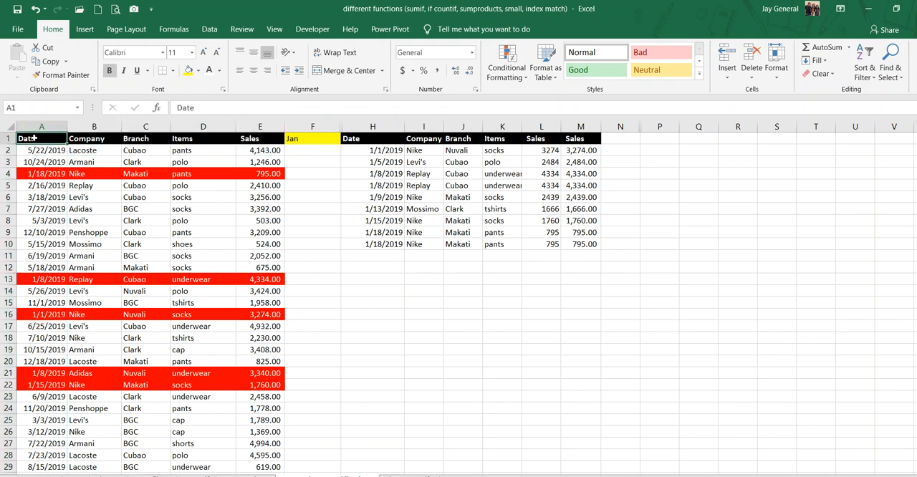
{"action": "left_click", "coordinate": [83, 126]}
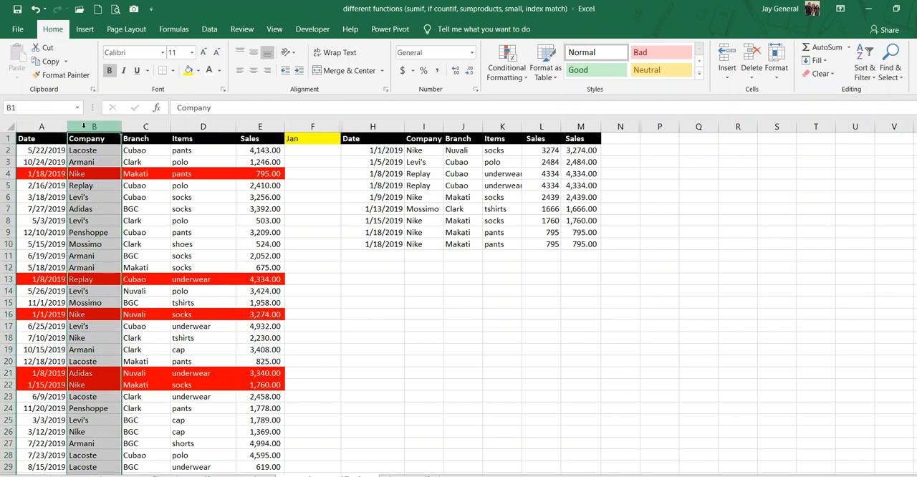
{"action": "left_click", "coordinate": [84, 140]}
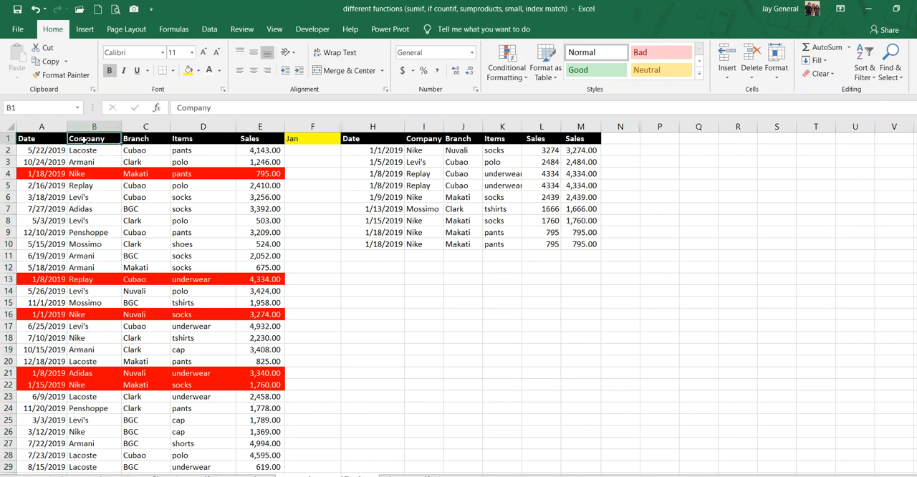
{"action": "left_click", "coordinate": [139, 140]}
{"action": "key", "text": "ctrl+space"}
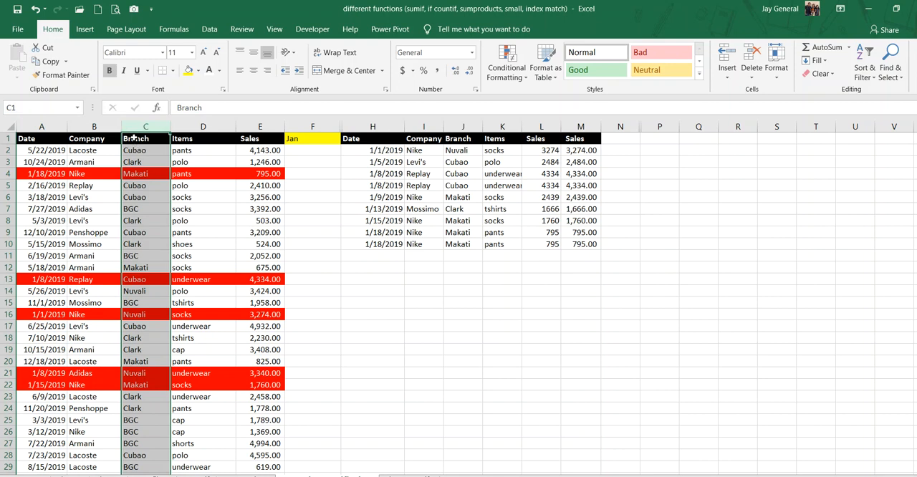
{"action": "left_click", "coordinate": [134, 141]}
{"action": "left_click", "coordinate": [193, 126]}
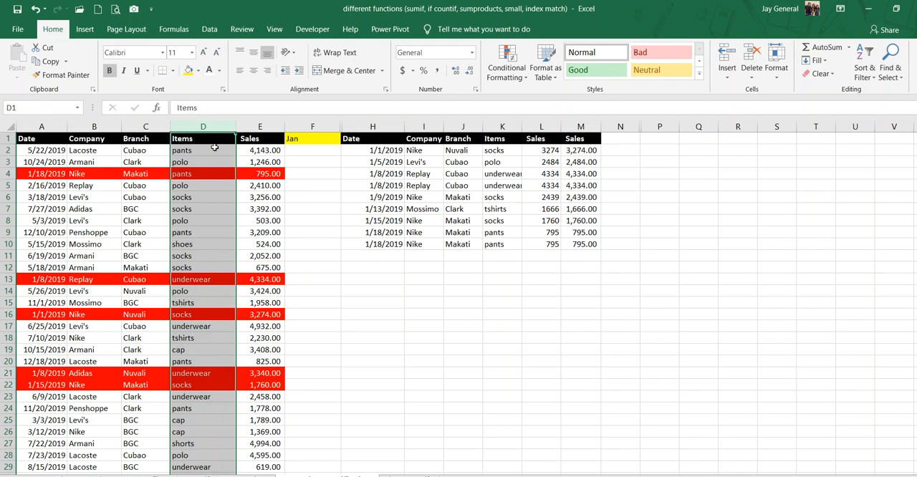
{"action": "left_click", "coordinate": [260, 126]}
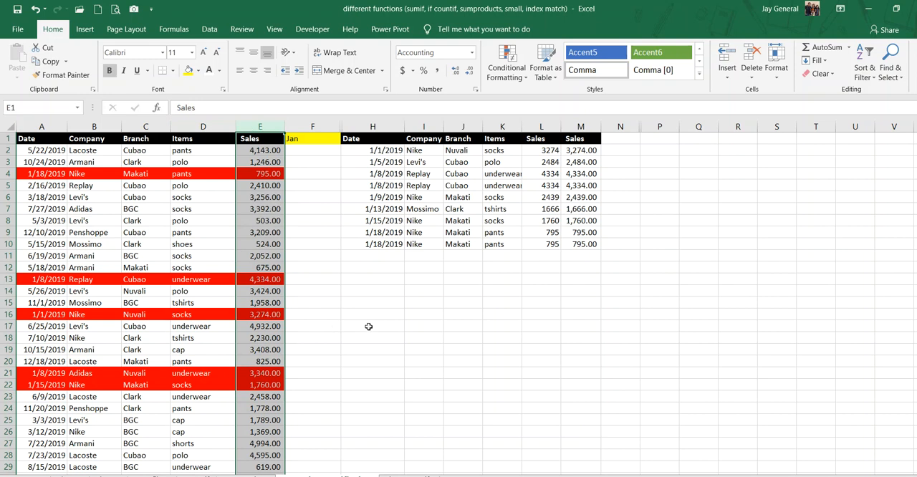
Examine the first records of the source table, from the Sales value in E2 back to the date in A2.
{"action": "left_click", "coordinate": [270, 154]}
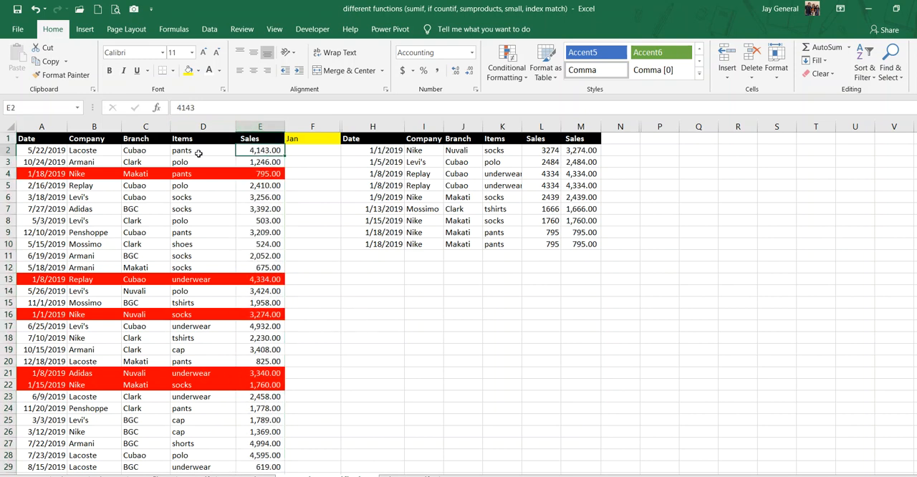
{"action": "left_click", "coordinate": [194, 154]}
{"action": "left_click", "coordinate": [137, 149]}
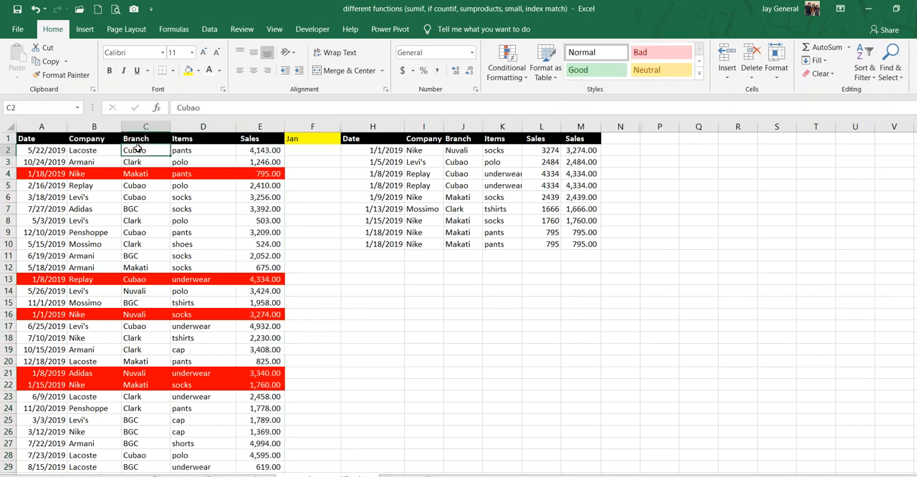
{"action": "left_click", "coordinate": [83, 151]}
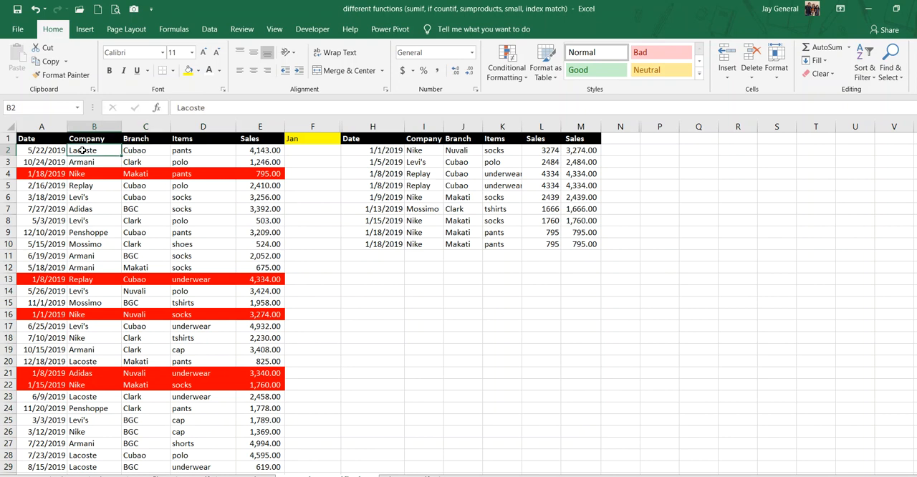
{"action": "left_click", "coordinate": [43, 151]}
{"action": "left_click_drag", "start_coordinate": [23, 150], "coordinate": [246, 161]}
{"action": "left_click", "coordinate": [326, 276]}
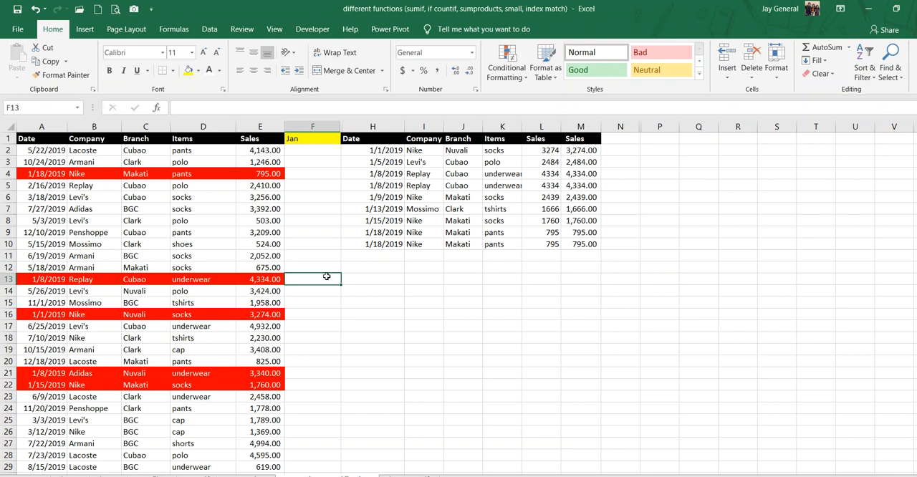
Examine the month selector in F1 and the extracted records table in H1:M10.
{"action": "left_click", "coordinate": [312, 140]}
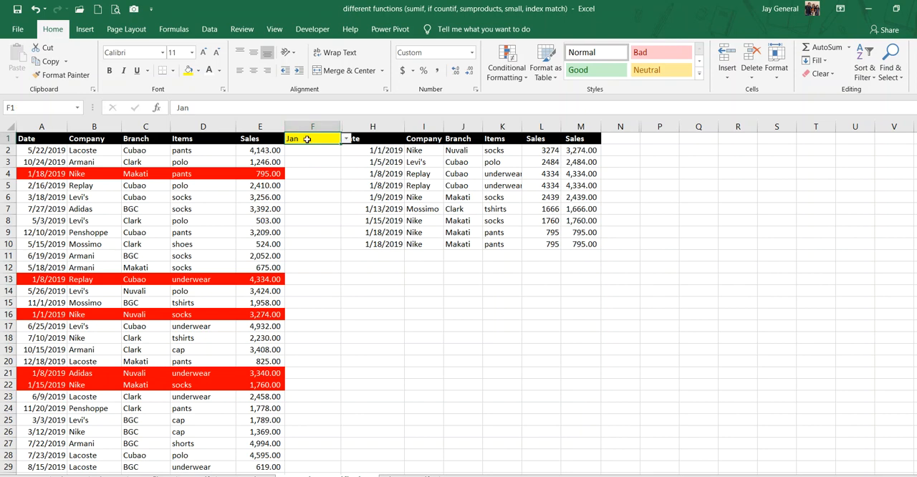
{"action": "left_click_drag", "start_coordinate": [372, 144], "coordinate": [589, 265]}
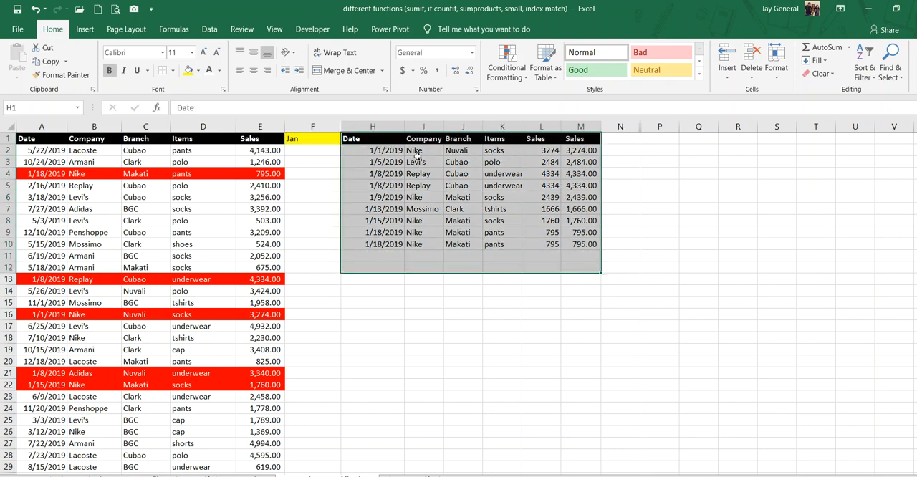
{"action": "left_click_drag", "start_coordinate": [362, 140], "coordinate": [570, 245]}
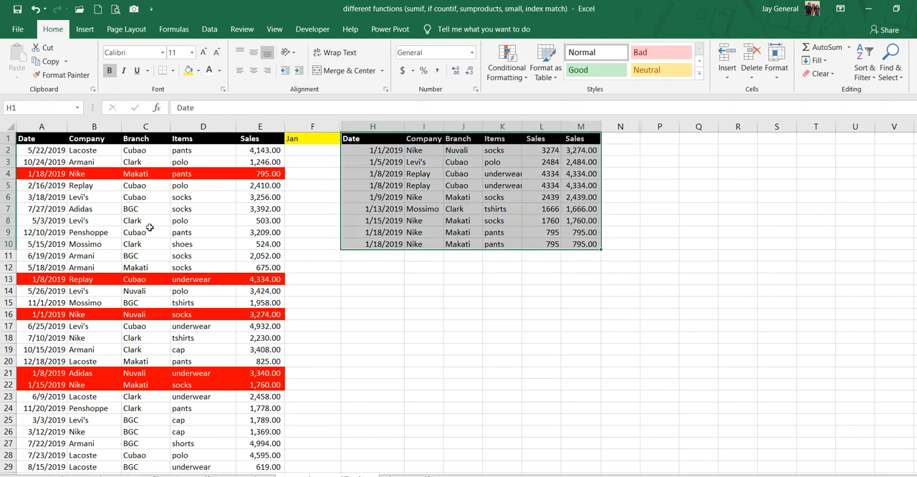
Check the order of the dates in the source table's Date column.
{"action": "left_click", "coordinate": [24, 153]}
{"action": "left_click", "coordinate": [40, 195]}
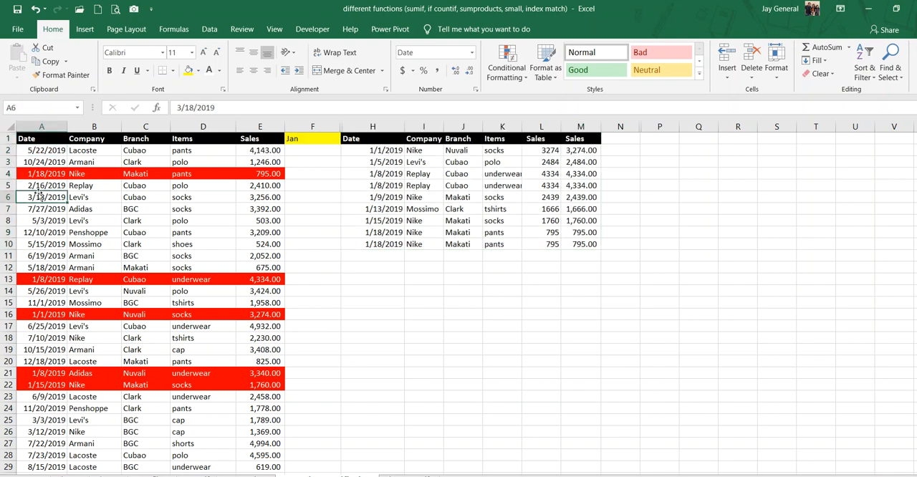
{"action": "left_click", "coordinate": [38, 227]}
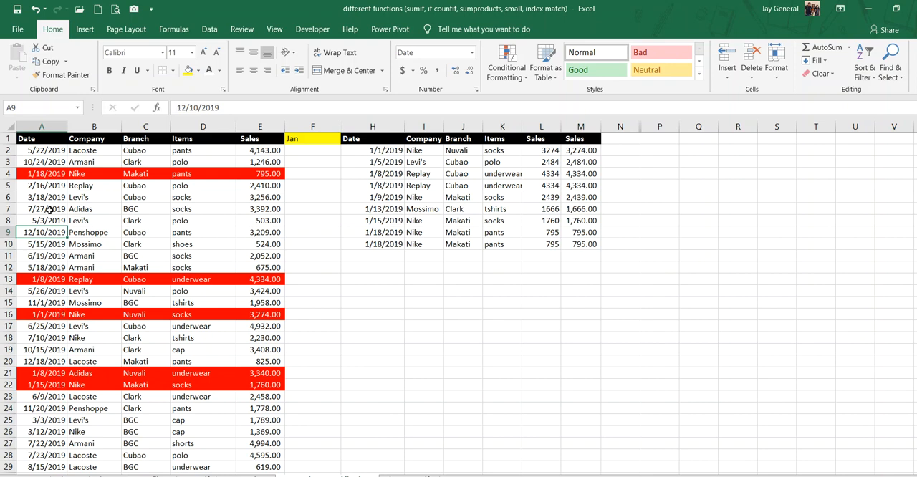
{"action": "left_click", "coordinate": [36, 151]}
{"action": "left_click", "coordinate": [46, 419]}
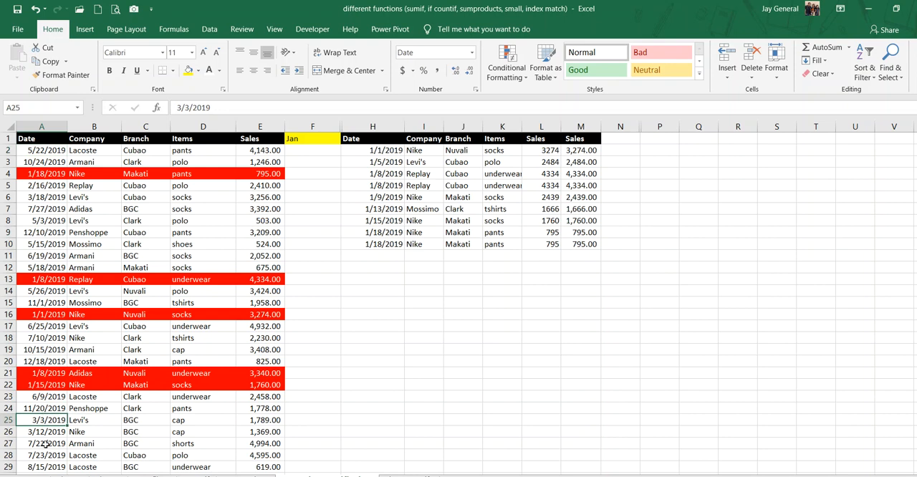
{"action": "left_click", "coordinate": [36, 151]}
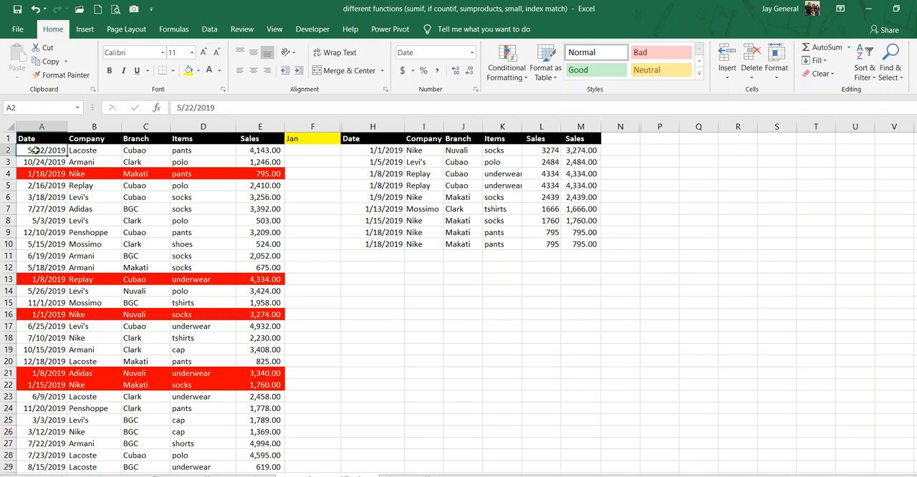
{"action": "left_click", "coordinate": [38, 185]}
{"action": "left_click", "coordinate": [35, 221]}
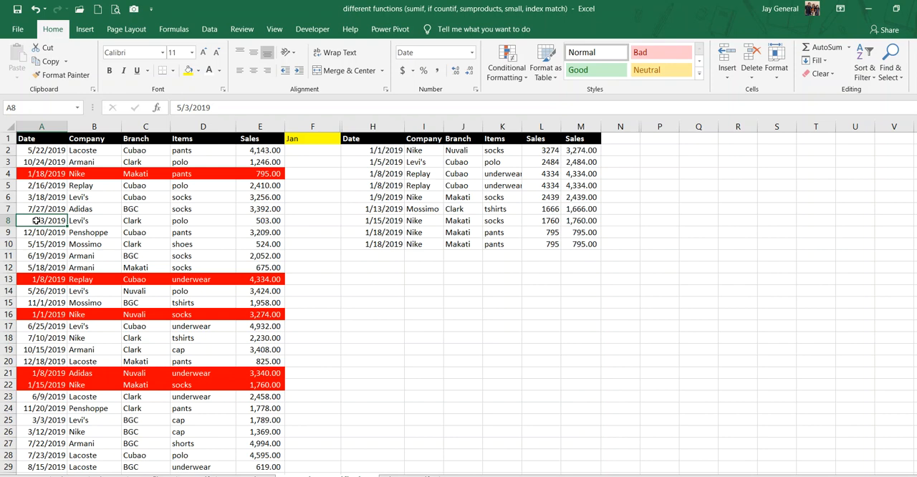
Add filters to the source table's header row A1:E1.
{"action": "left_click_drag", "start_coordinate": [40, 139], "coordinate": [254, 150]}
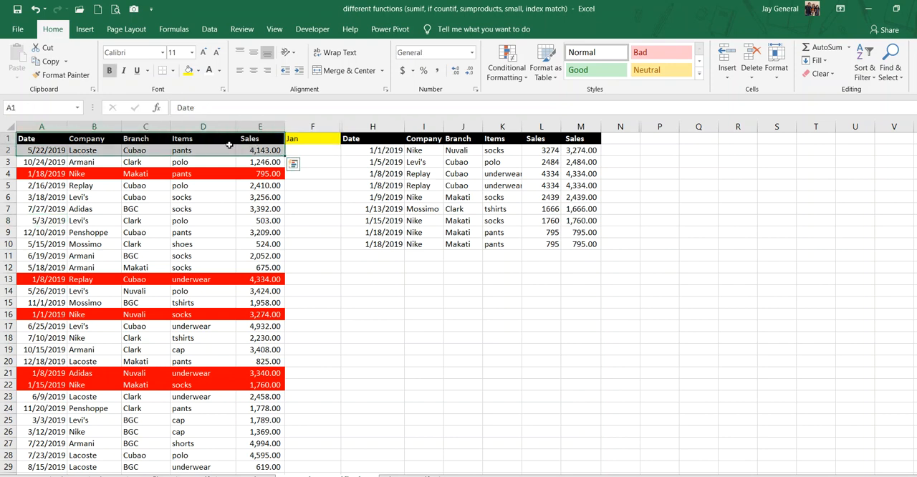
{"action": "left_click_drag", "start_coordinate": [40, 143], "coordinate": [247, 144]}
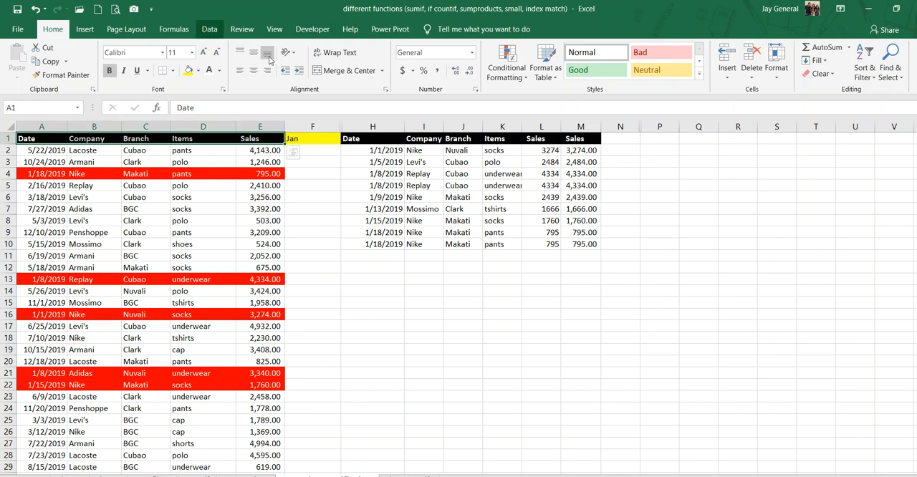
{"action": "left_click", "coordinate": [205, 29]}
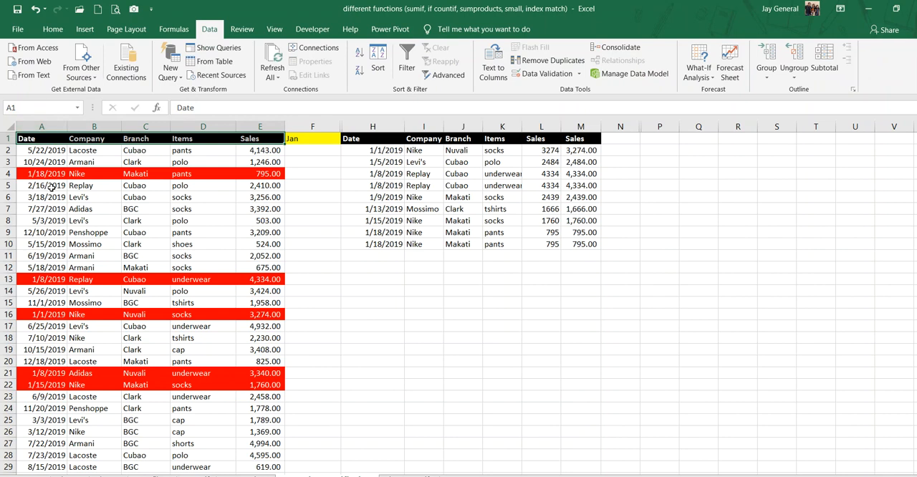
{"action": "left_click_drag", "start_coordinate": [28, 151], "coordinate": [265, 271]}
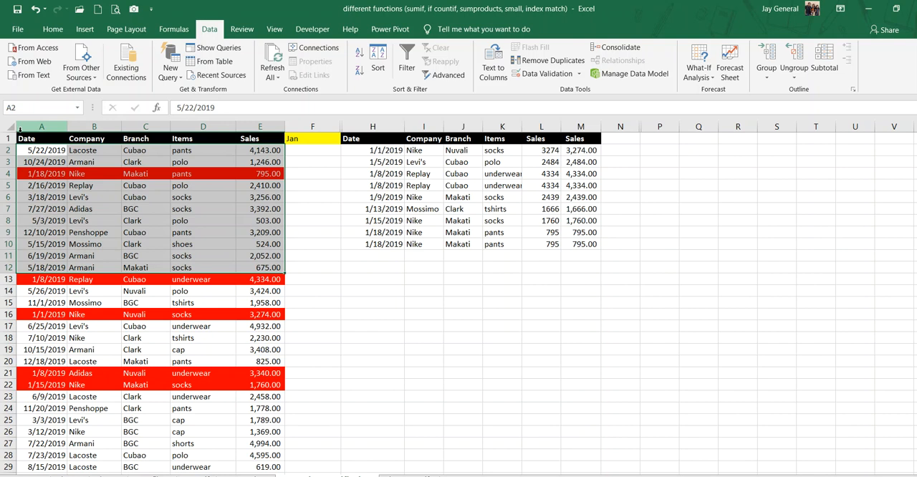
{"action": "left_click_drag", "start_coordinate": [24, 139], "coordinate": [271, 138]}
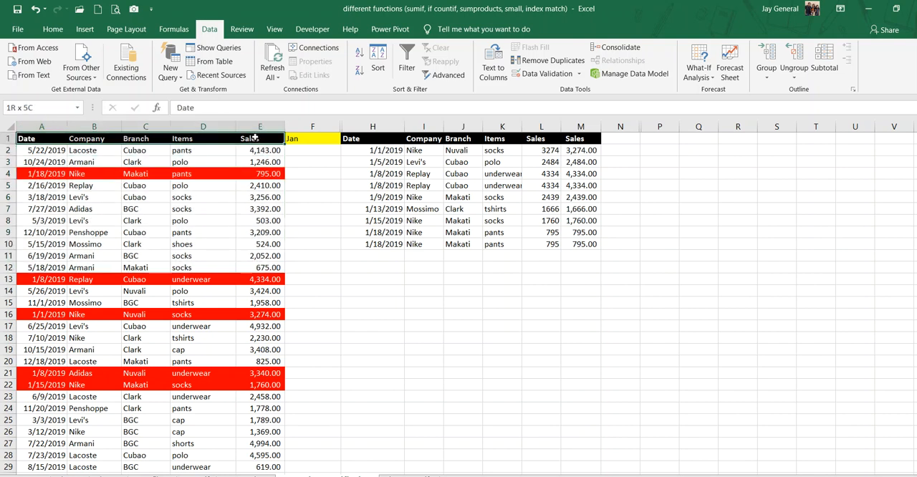
{"action": "left_click", "coordinate": [406, 61]}
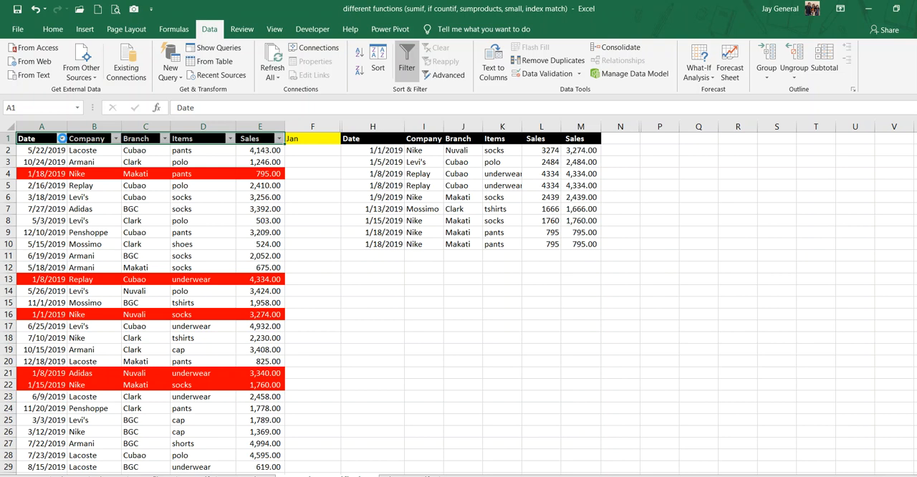
Sort the source table by Date from oldest to newest and review its January and February rows.
{"action": "left_click", "coordinate": [61, 138]}
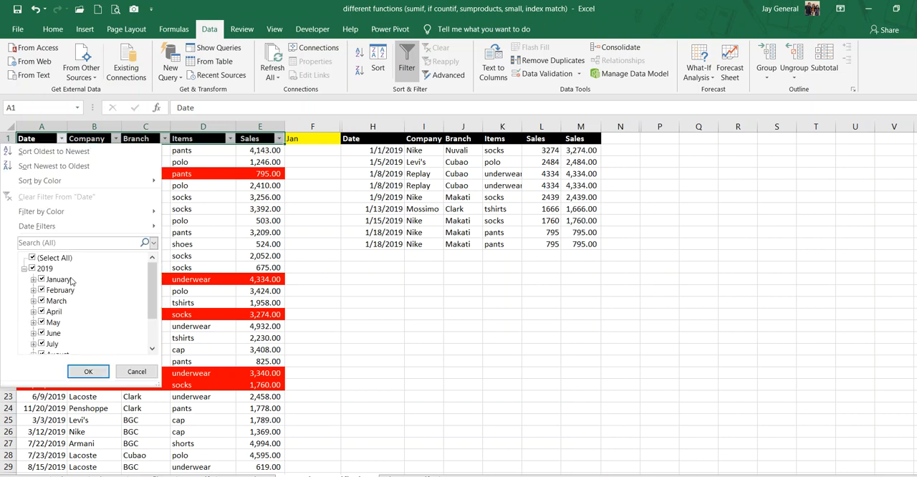
{"action": "left_click", "coordinate": [55, 152]}
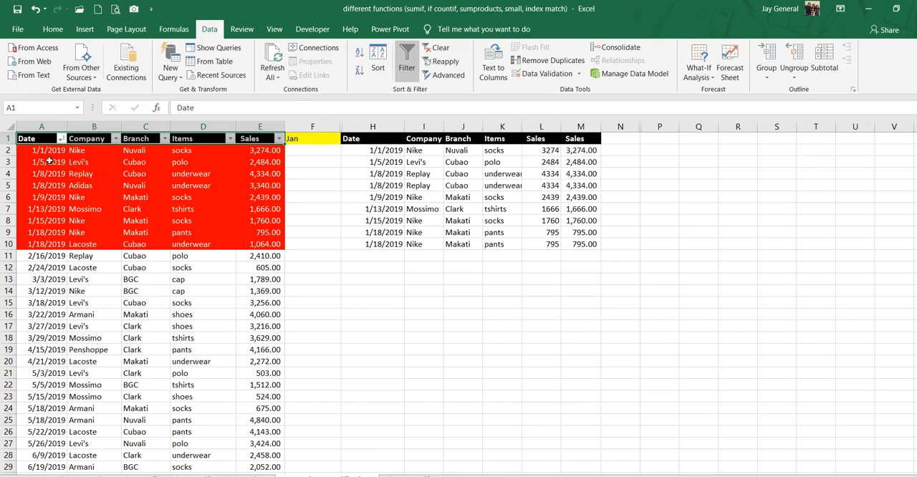
{"action": "left_click_drag", "start_coordinate": [43, 151], "coordinate": [276, 244]}
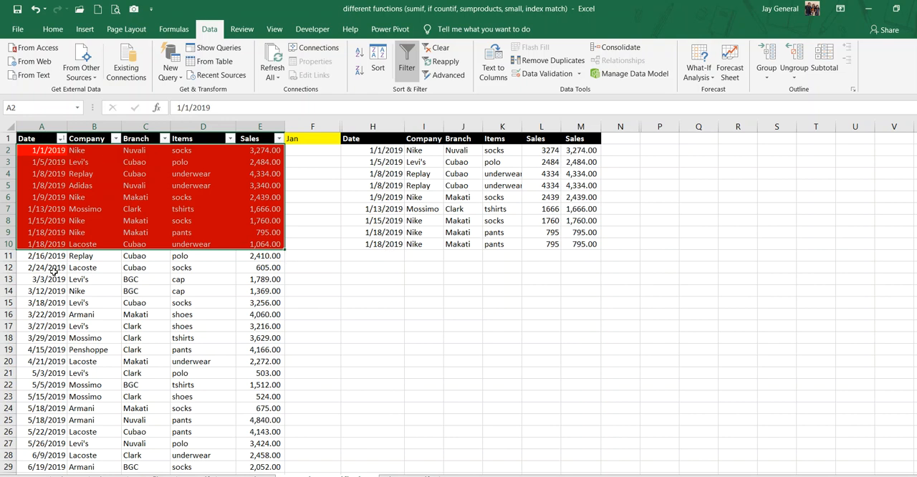
{"action": "left_click_drag", "start_coordinate": [40, 259], "coordinate": [258, 268]}
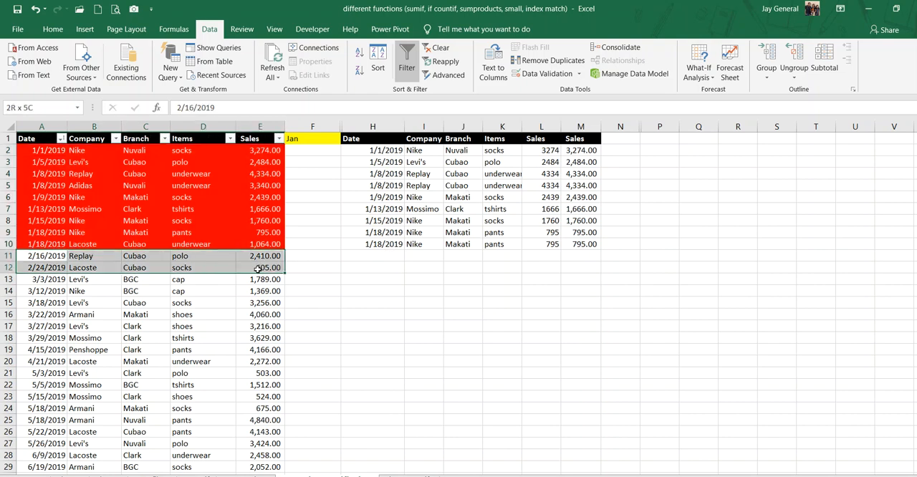
{"action": "left_click_drag", "start_coordinate": [37, 257], "coordinate": [245, 264]}
Reapply the oldest-to-newest Date sort and review the rows from March onward.
{"action": "left_click", "coordinate": [61, 139]}
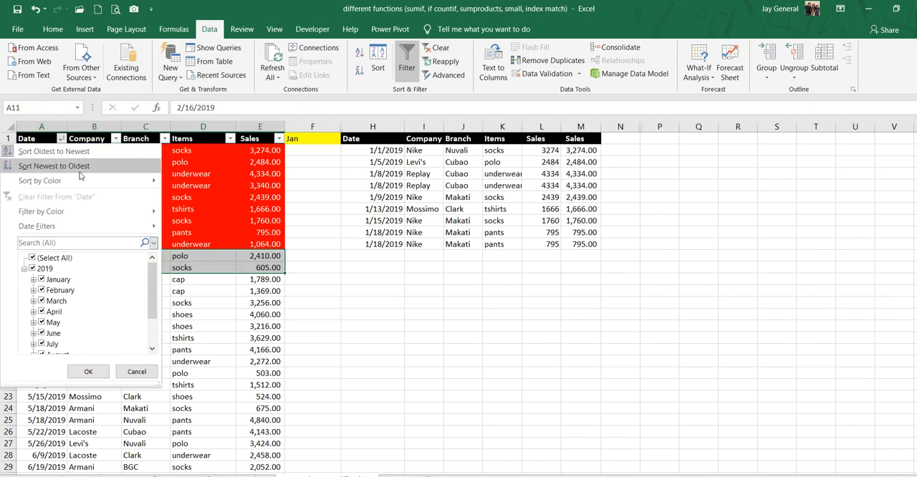
{"action": "left_click", "coordinate": [52, 152]}
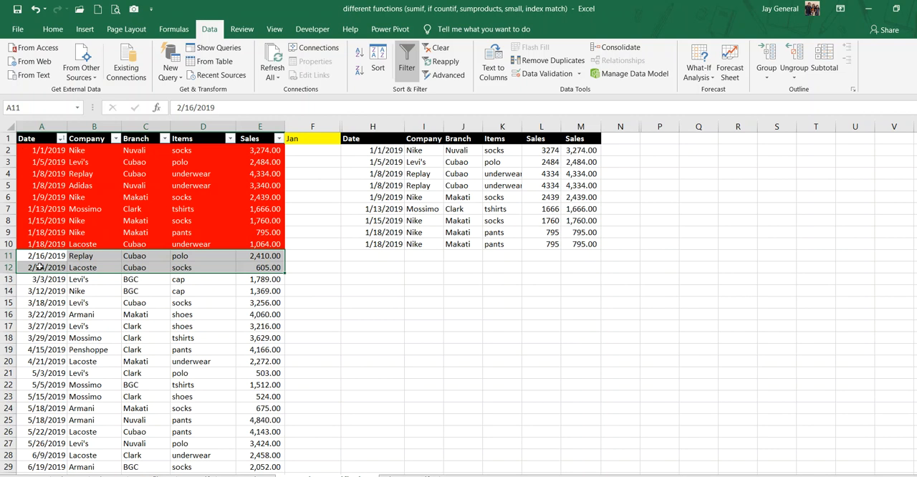
{"action": "left_click_drag", "start_coordinate": [36, 279], "coordinate": [220, 363]}
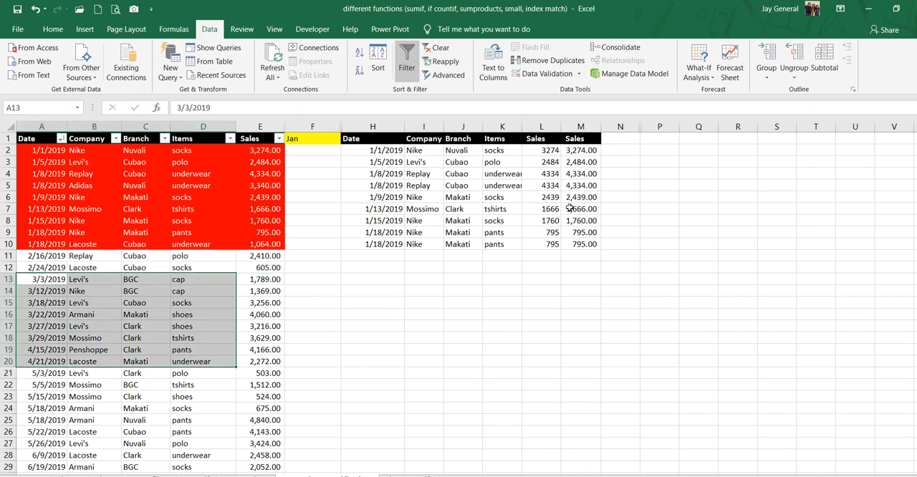
Undo the Date sort of the source table.
{"action": "left_click", "coordinate": [35, 8]}
{"action": "left_click", "coordinate": [143, 218]}
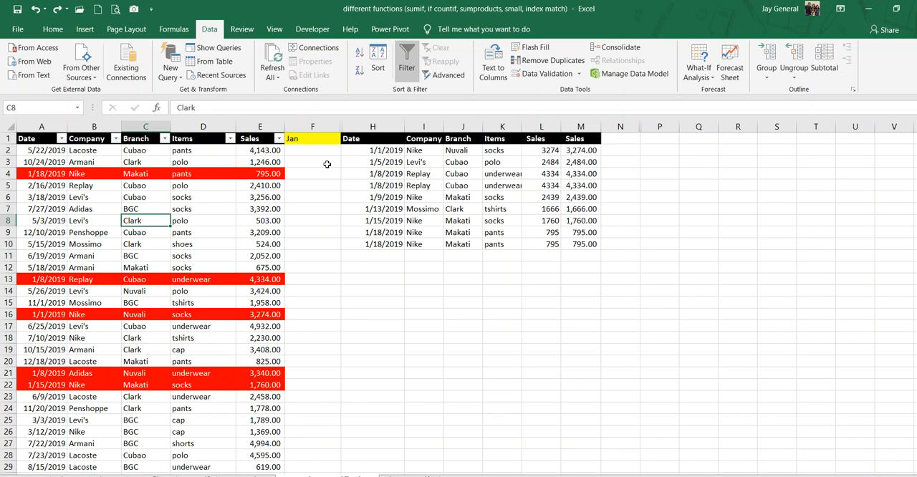
Choose Jul as the month in F1 and compare the extracted records with the highlighted July rows of the source table.
{"action": "left_click", "coordinate": [293, 135]}
{"action": "left_click", "coordinate": [346, 140]}
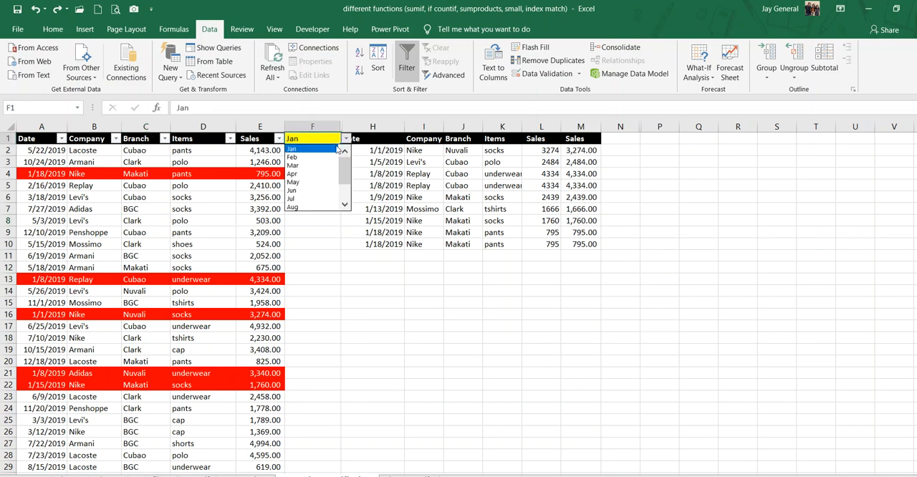
{"action": "left_click", "coordinate": [311, 199]}
{"action": "left_click_drag", "start_coordinate": [384, 152], "coordinate": [563, 208]}
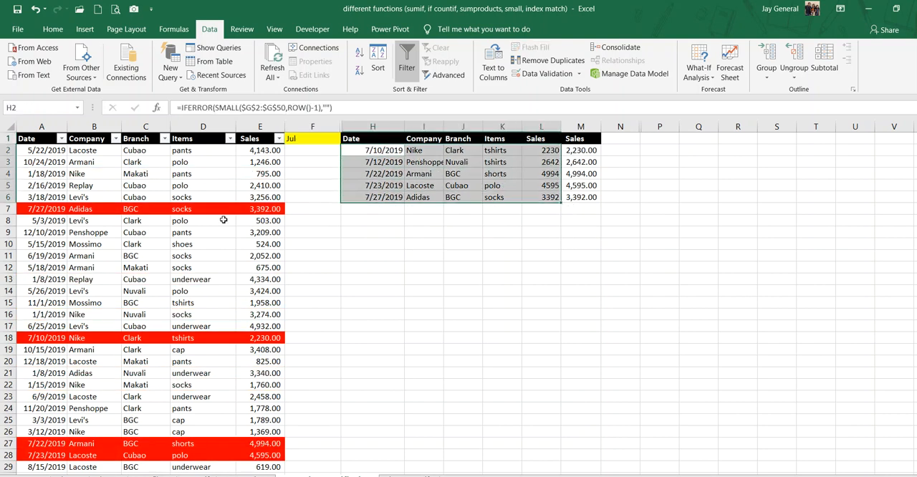
{"action": "left_click", "coordinate": [41, 212]}
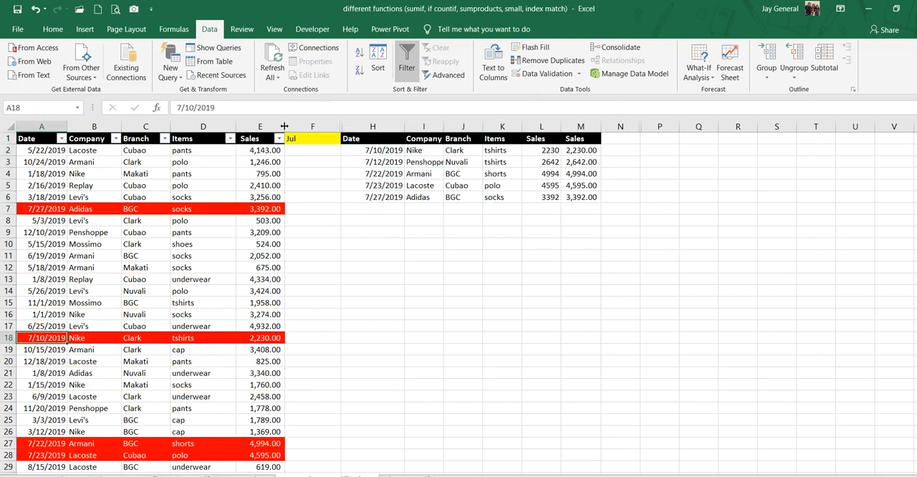
{"action": "left_click", "coordinate": [303, 140]}
{"action": "left_click_drag", "start_coordinate": [364, 152], "coordinate": [582, 204]}
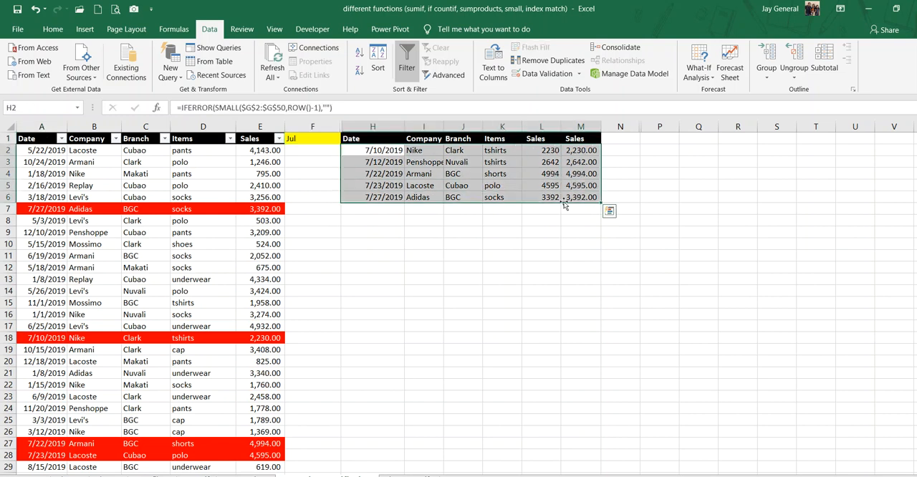
Switch the month in F1 to Nov and check the extracted records against the highlighted November rows.
{"action": "left_click", "coordinate": [300, 144]}
{"action": "left_click", "coordinate": [345, 141]}
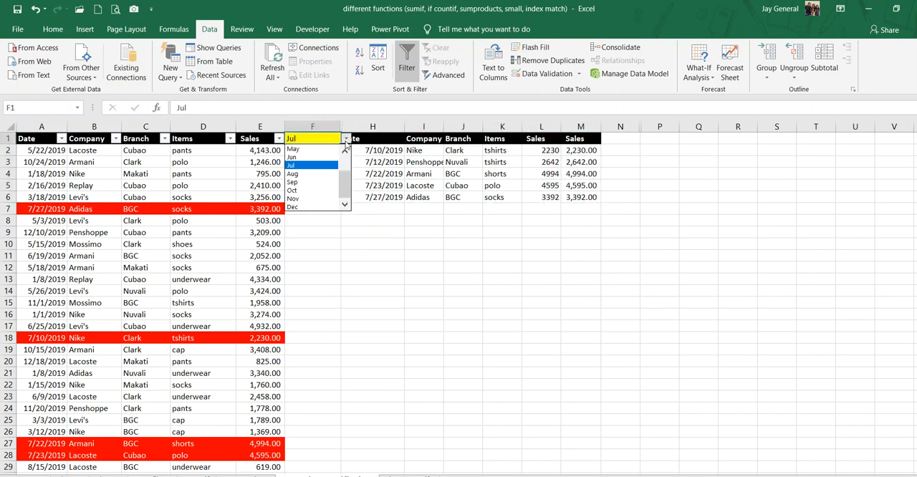
{"action": "left_click", "coordinate": [311, 199]}
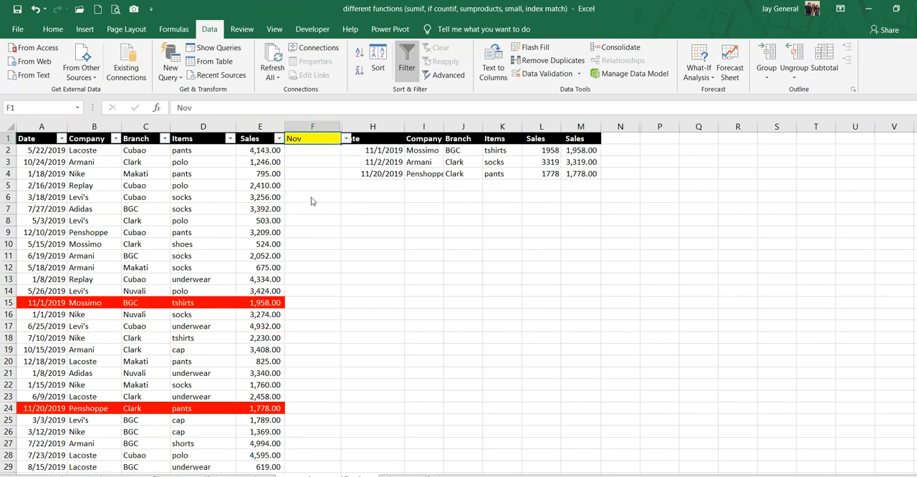
{"action": "left_click_drag", "start_coordinate": [374, 150], "coordinate": [578, 173]}
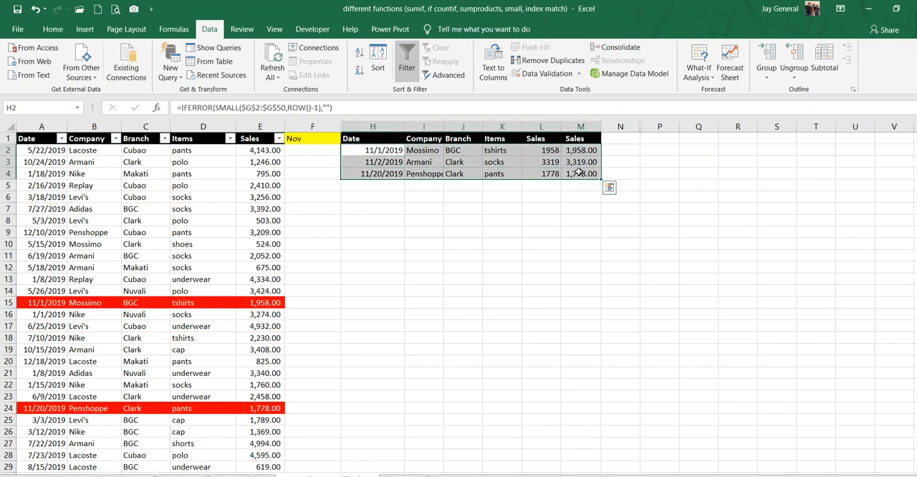
{"action": "left_click", "coordinate": [369, 151]}
{"action": "left_click", "coordinate": [371, 173]}
{"action": "scroll", "coordinate": [116, 286], "scroll_direction": "down", "scroll_amount": 3}
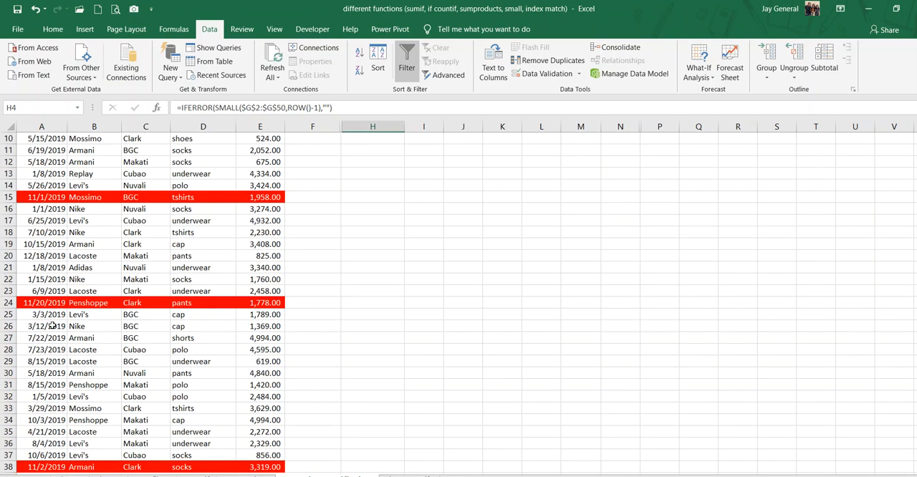
{"action": "scroll", "coordinate": [53, 324], "scroll_direction": "down", "scroll_amount": 6}
{"action": "scroll", "coordinate": [82, 251], "scroll_direction": "up", "scroll_amount": 9}
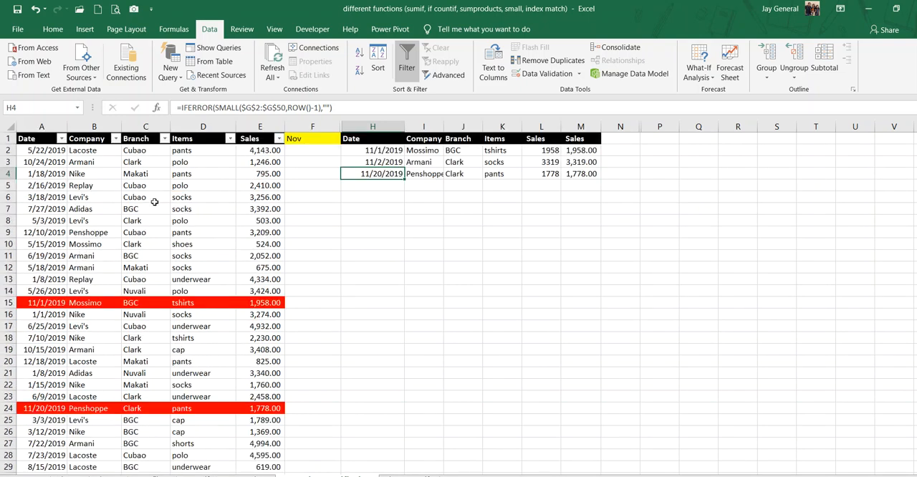
Set the month in F1 to Feb and verify the extracted list against the highlighted February source rows.
{"action": "left_click", "coordinate": [302, 144]}
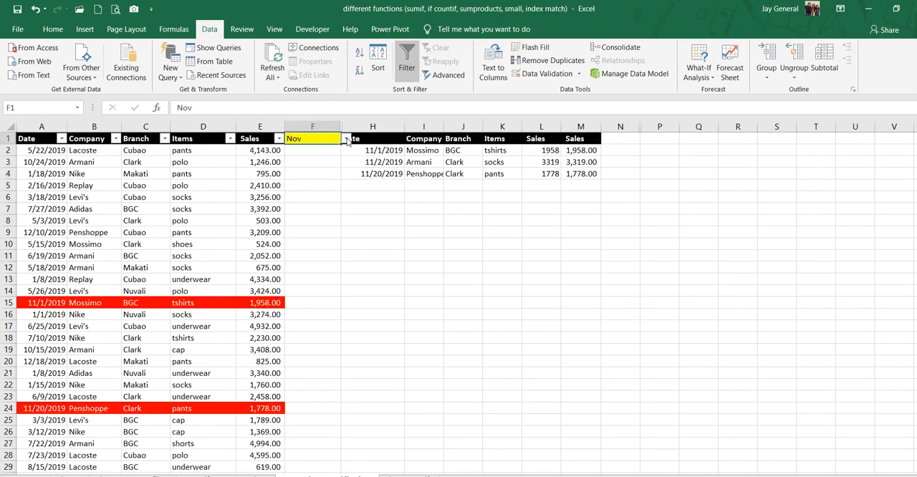
{"action": "left_click", "coordinate": [346, 138]}
{"action": "left_click_drag", "start_coordinate": [343, 201], "coordinate": [356, 156]}
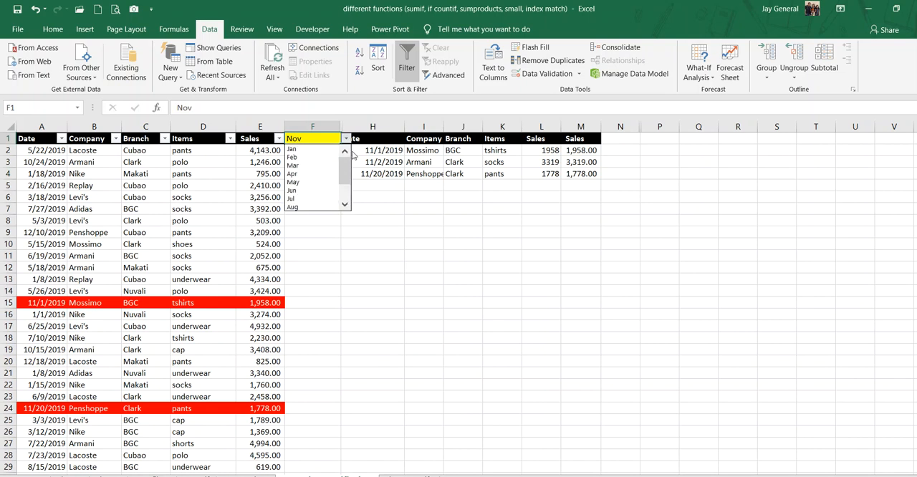
{"action": "left_click", "coordinate": [297, 157]}
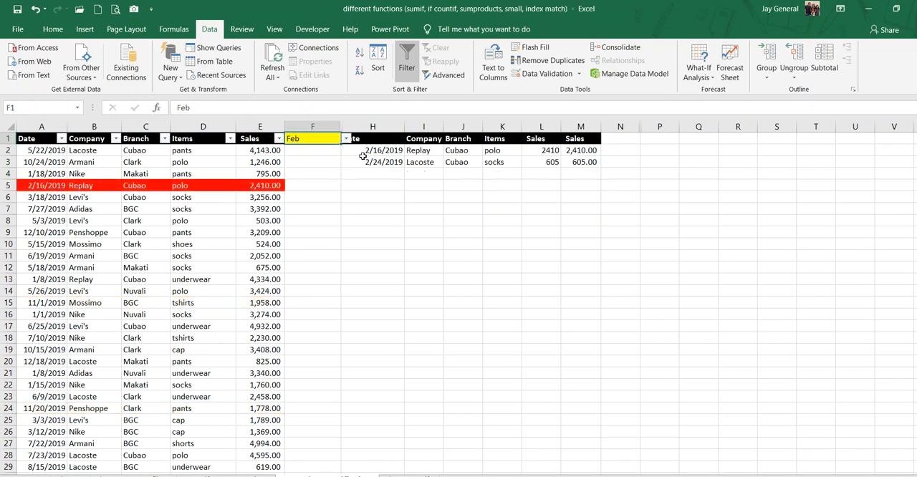
{"action": "scroll", "coordinate": [179, 200], "scroll_direction": "down", "scroll_amount": 1}
{"action": "scroll", "coordinate": [178, 204], "scroll_direction": "down", "scroll_amount": 11}
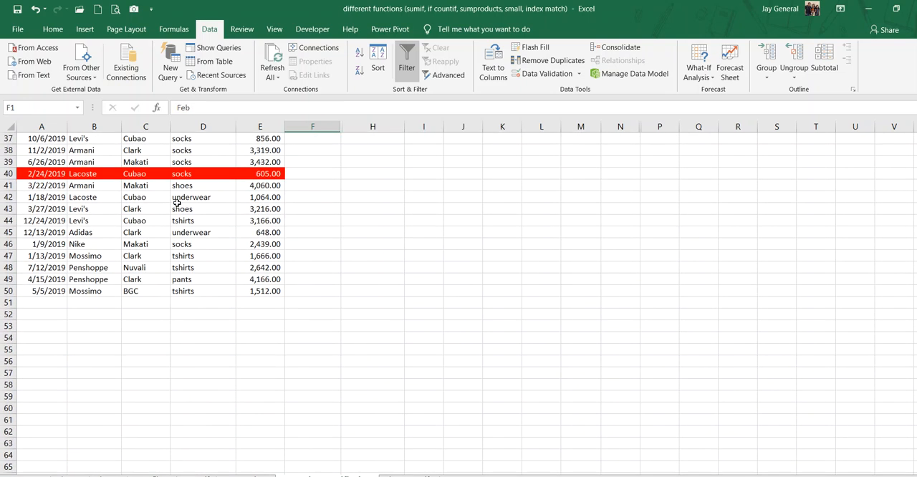
{"action": "scroll", "coordinate": [178, 204], "scroll_direction": "up", "scroll_amount": 12}
{"action": "left_click_drag", "start_coordinate": [381, 150], "coordinate": [575, 163]}
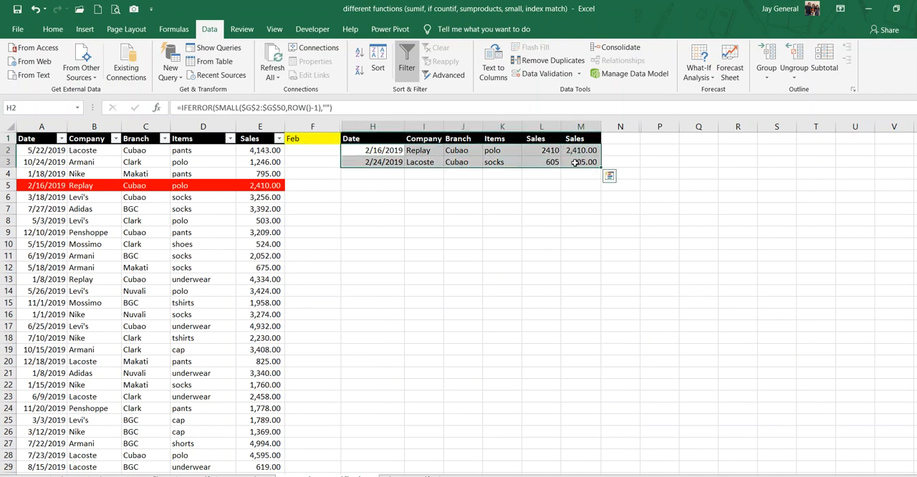
{"action": "left_click", "coordinate": [293, 138]}
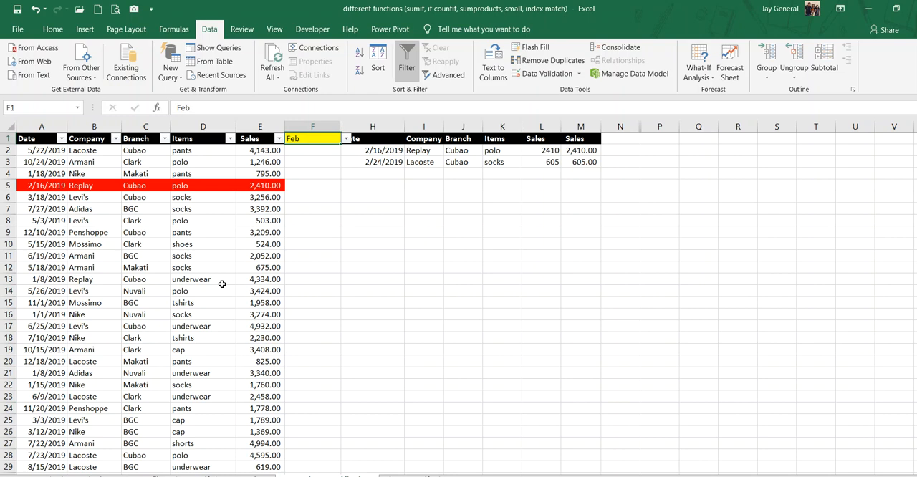